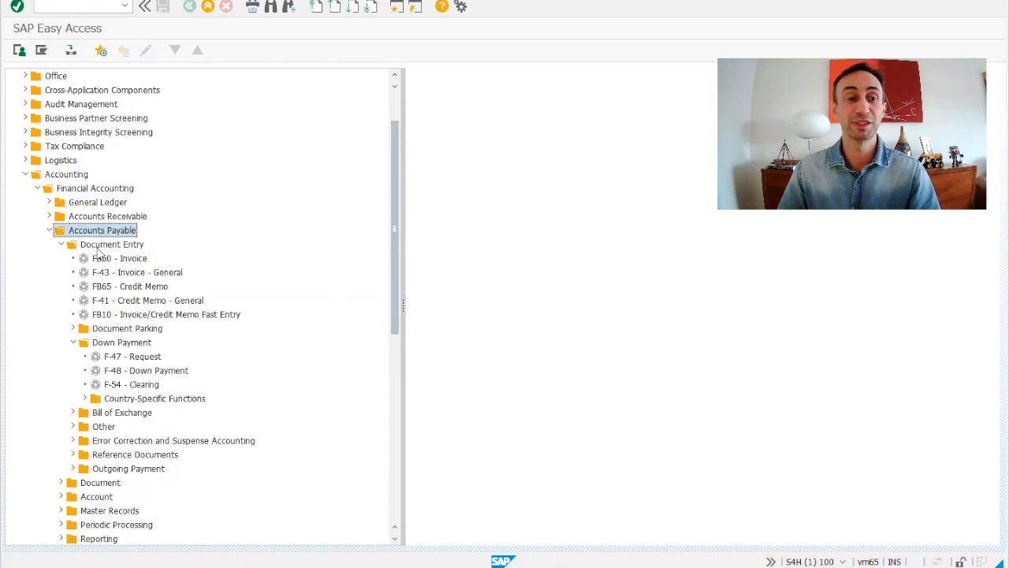
- Open the F-54 vendor down payment clearing transaction and set the document date to 01/30/2025
left_click(151, 387)
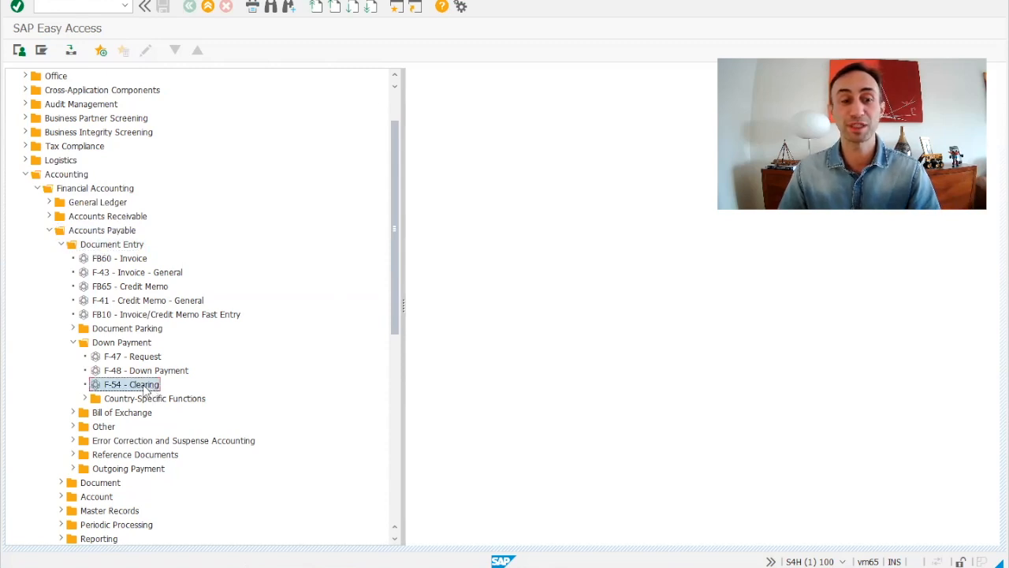
double_click(118, 386)
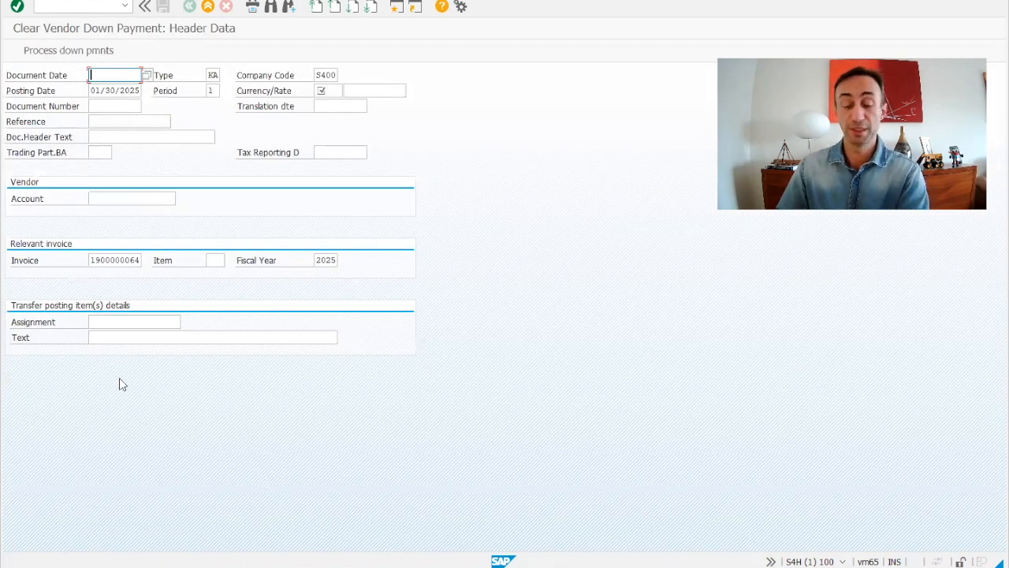
left_click(114, 75)
left_click(117, 88)
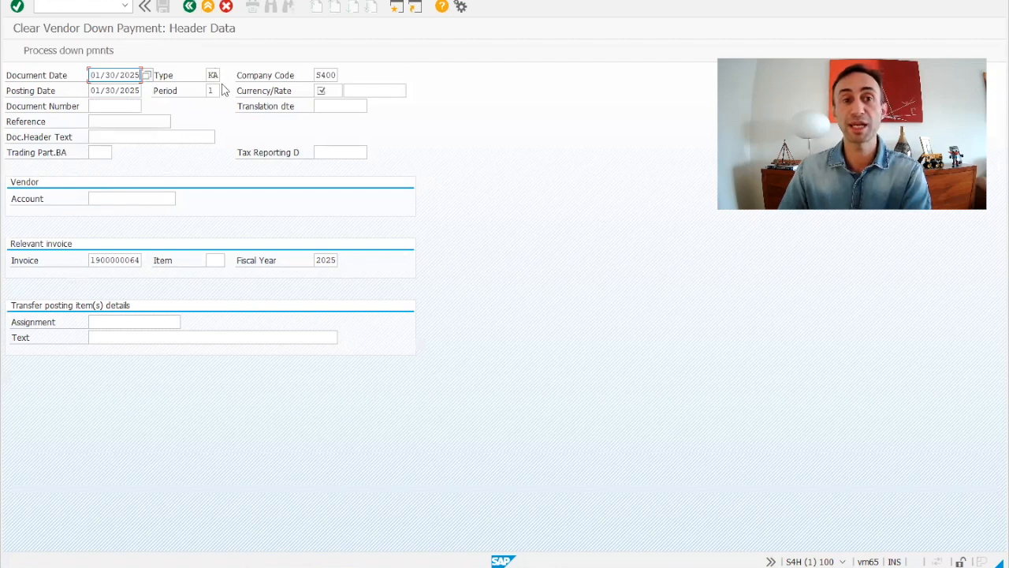
- Set the currency to BRL and the tax reporting date to 01/29/2025, and enter the vendor account
left_click(324, 90)
left_click(325, 103)
left_click(322, 147)
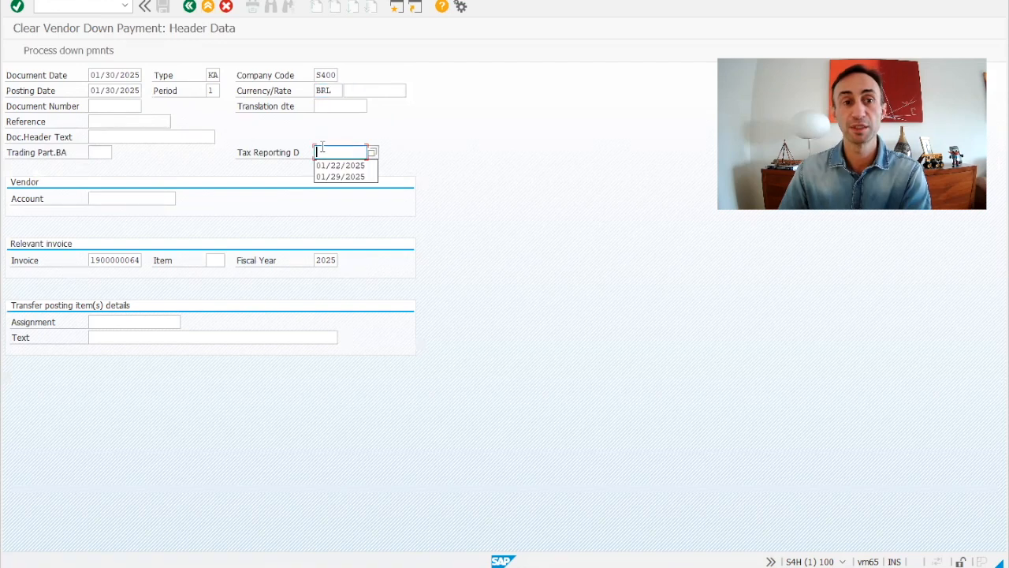
left_click(336, 177)
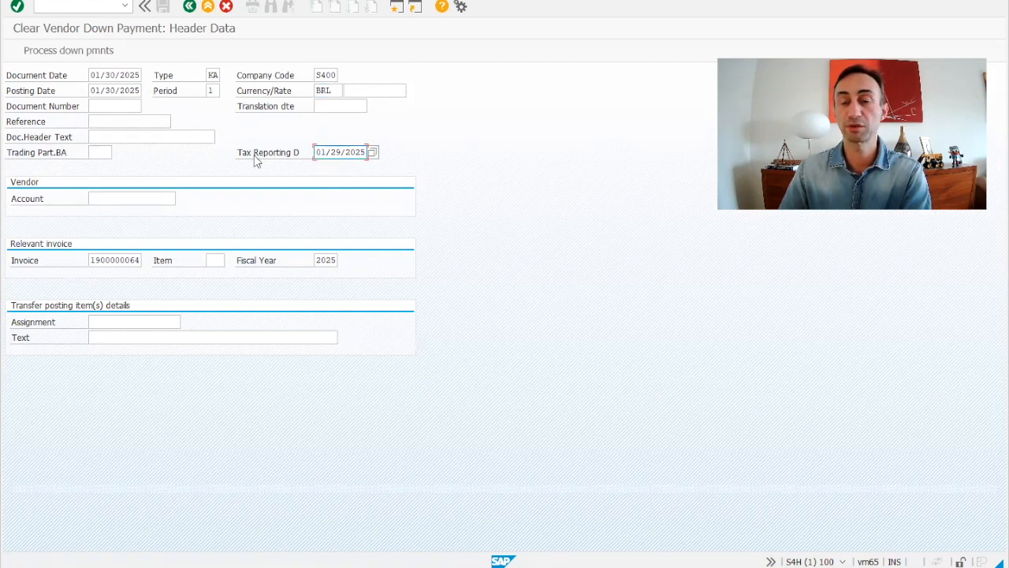
left_click(138, 198)
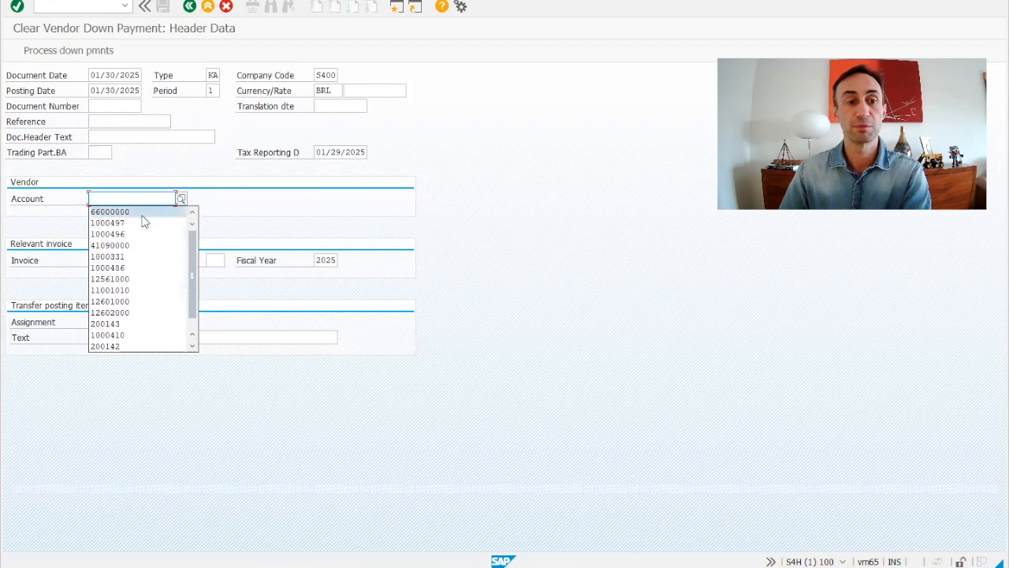
left_click(146, 223)
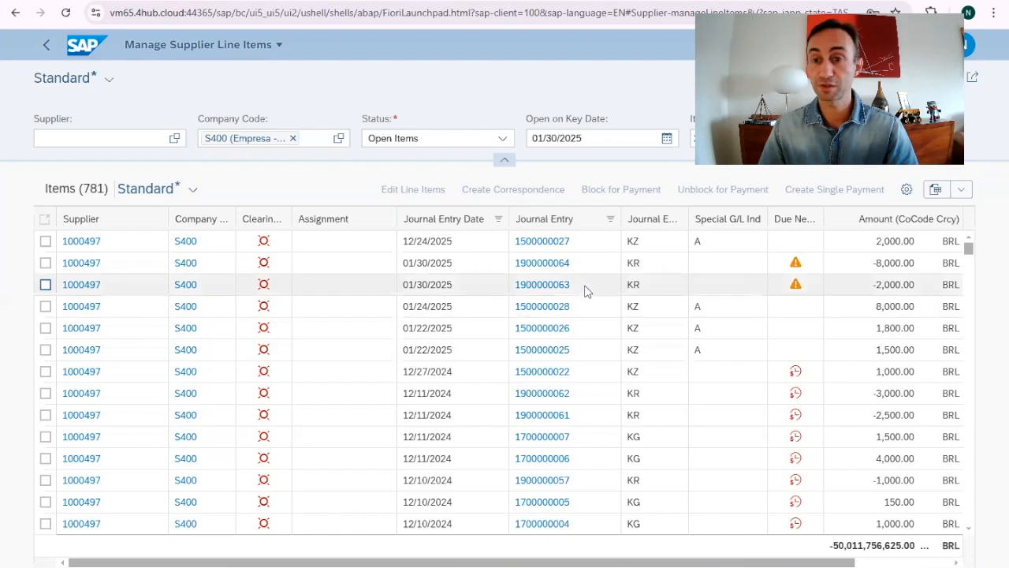
left_click_drag(571, 285, 517, 287)
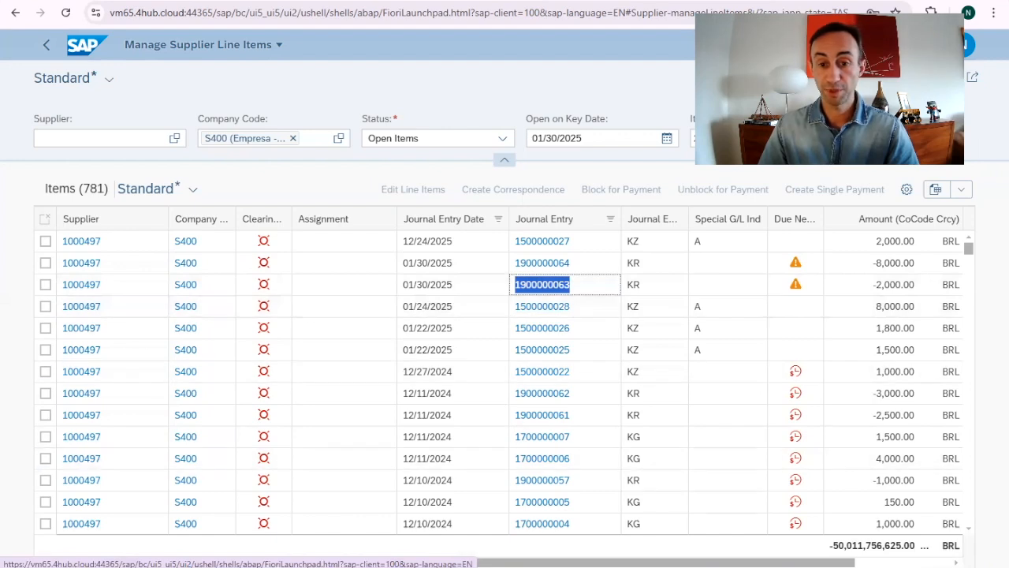
left_click(562, 567)
left_click(565, 552)
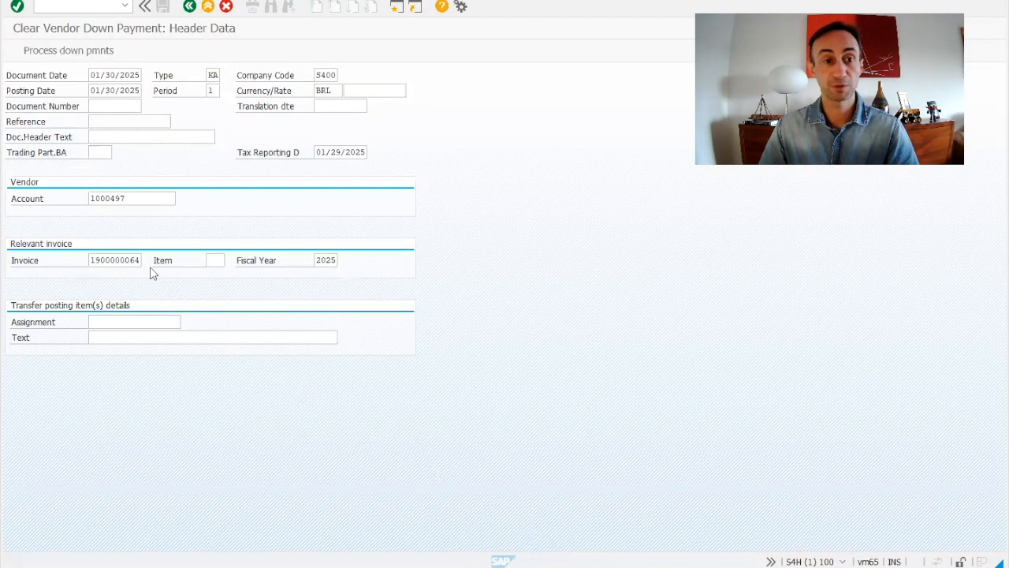
left_click(93, 260)
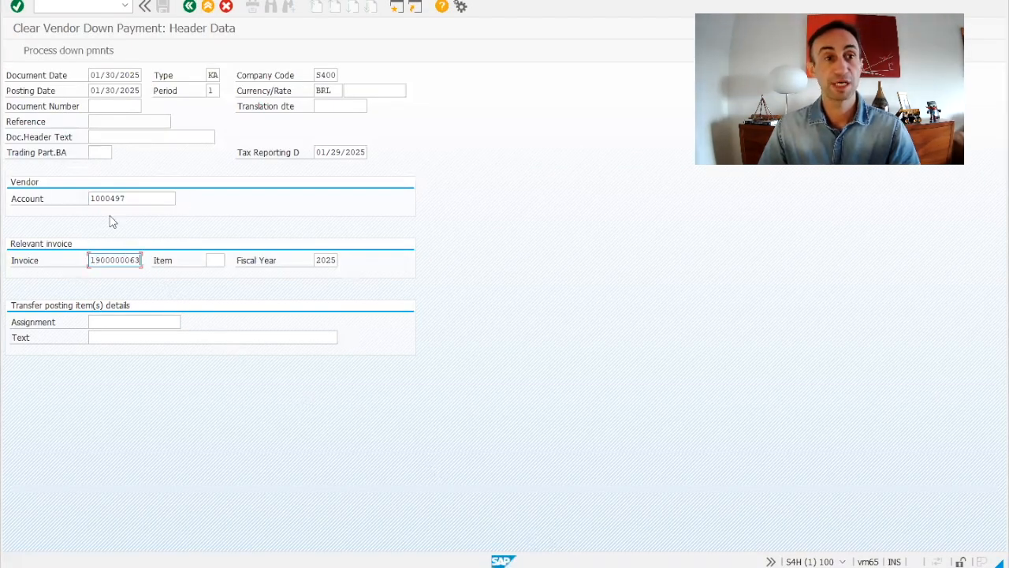
left_click(49, 53)
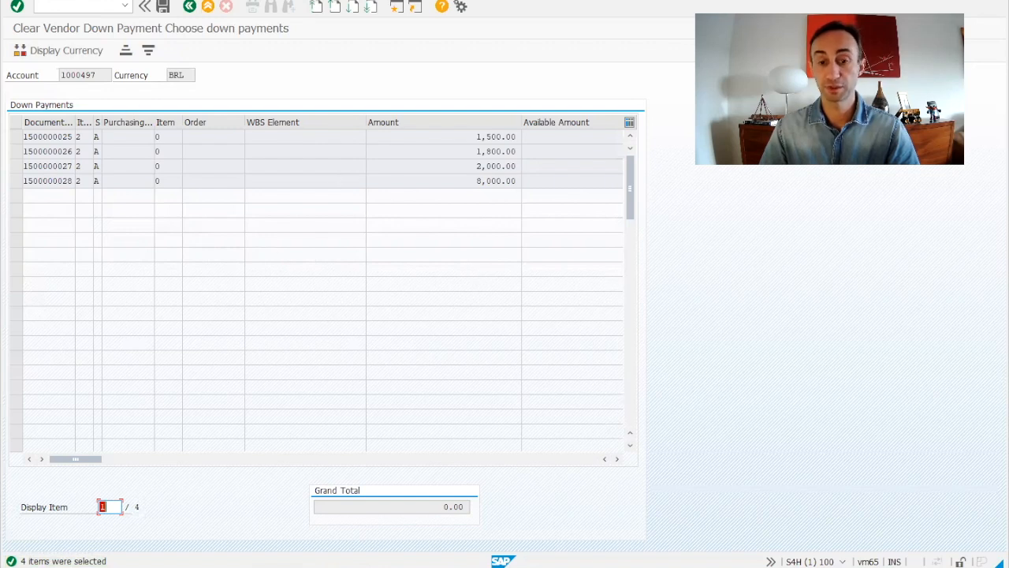
mouse_move(595, 566)
left_click(586, 544)
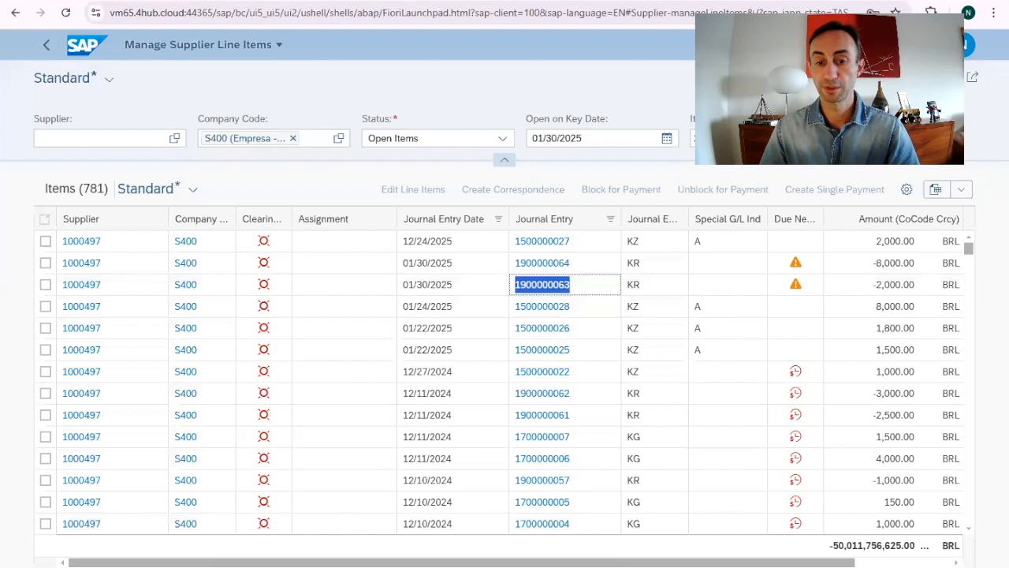
mouse_move(563, 567)
left_click(611, 520)
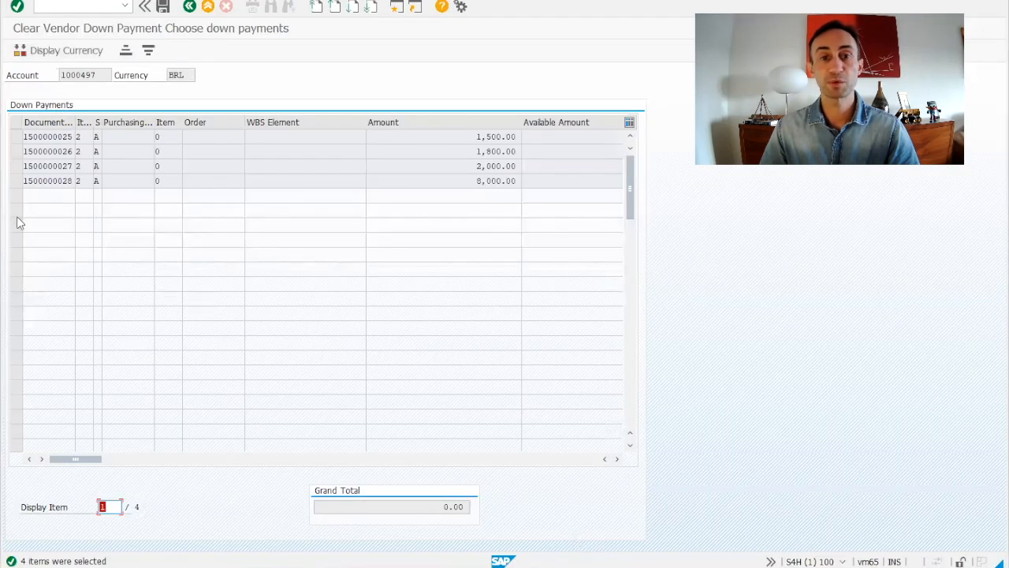
left_click(18, 166)
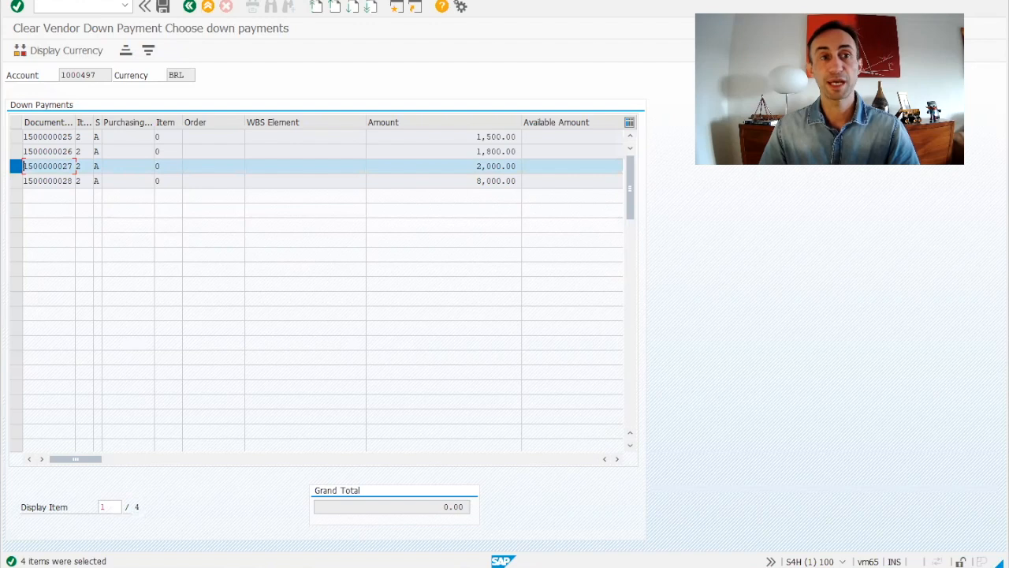
- Simulate the clearing document and add the text "youtube" to its payment difference item with posting key 26
left_click(60, 1)
left_click(76, 46)
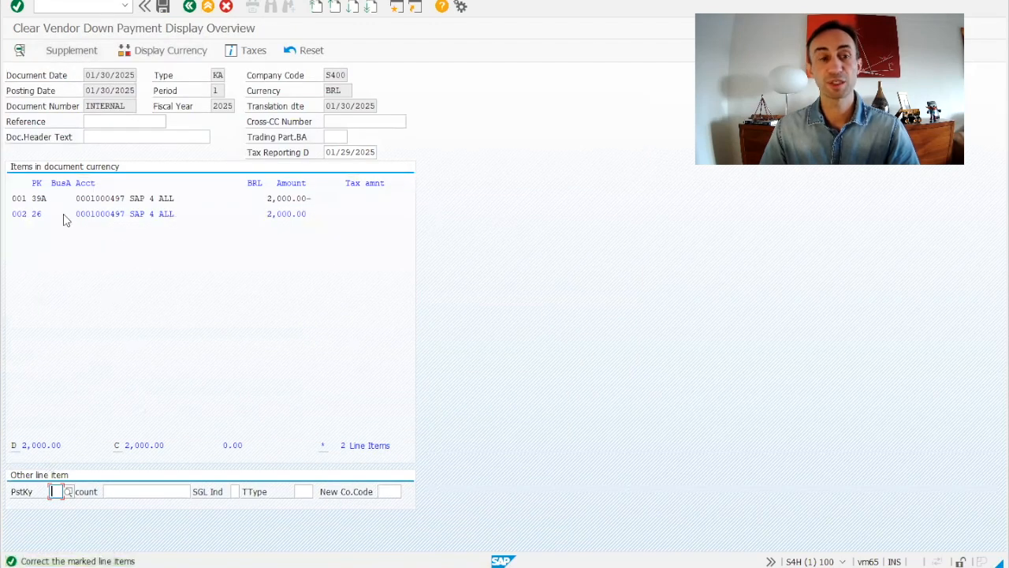
left_click_drag(81, 216, 153, 223)
left_click(274, 234)
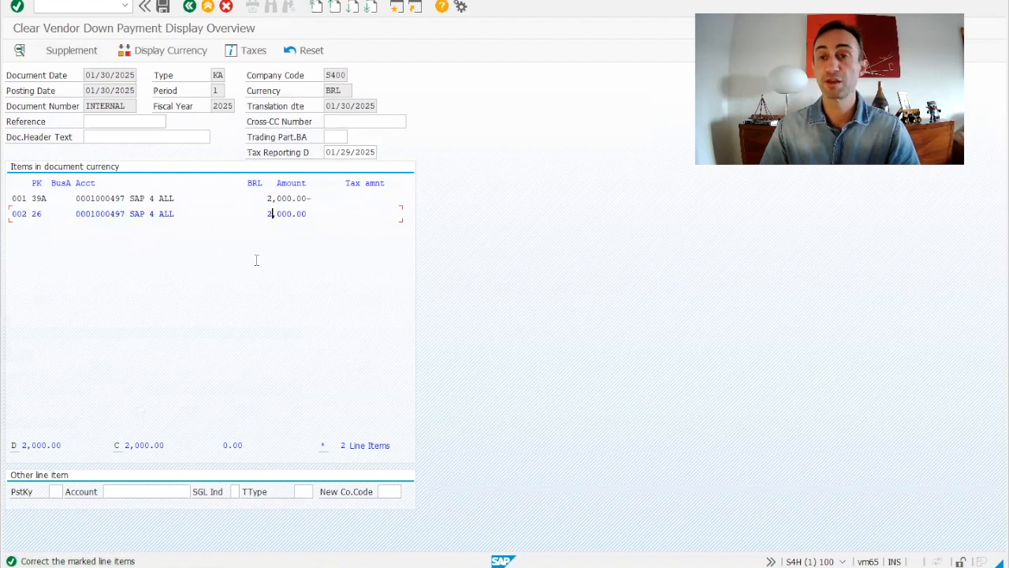
double_click(113, 216)
left_click(104, 273)
left_click(93, 291)
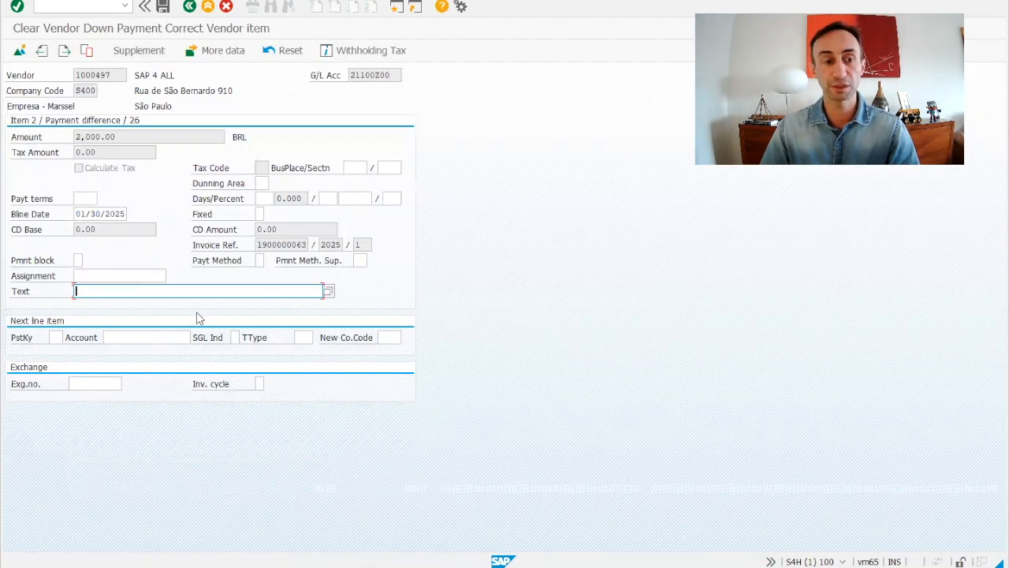
type("youtube")
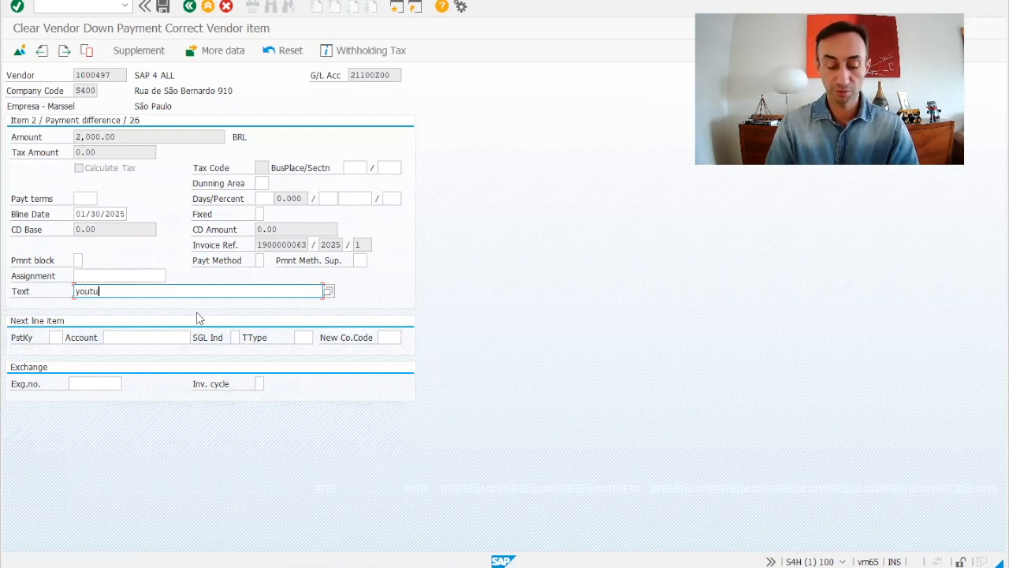
left_click(19, 51)
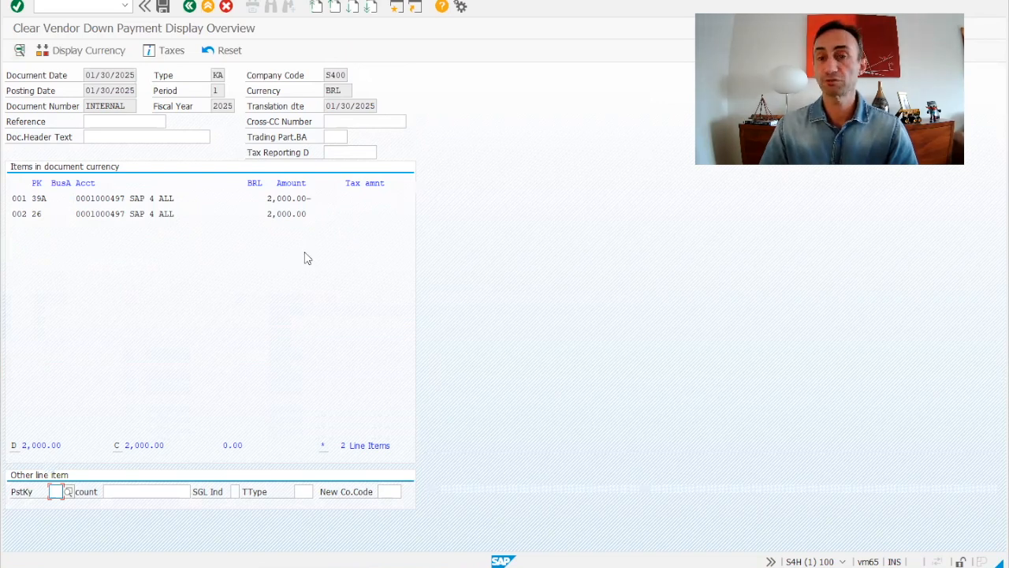
double_click(285, 199)
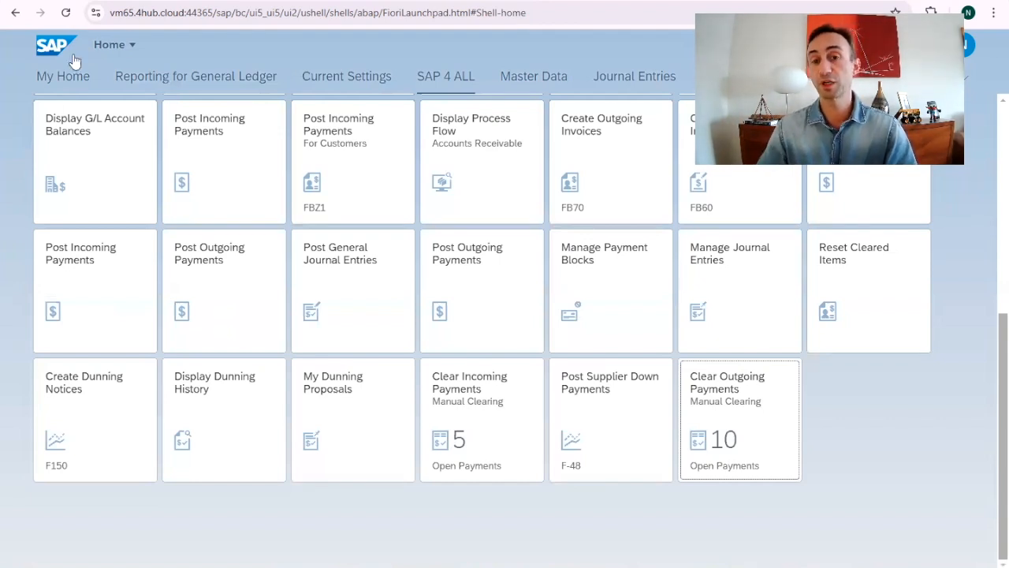
- Open the Clear Outgoing Payments app in the SAP Fiori launchpad and change the line item type filter from Payments to Down Payments
left_click_drag(705, 406, 768, 450)
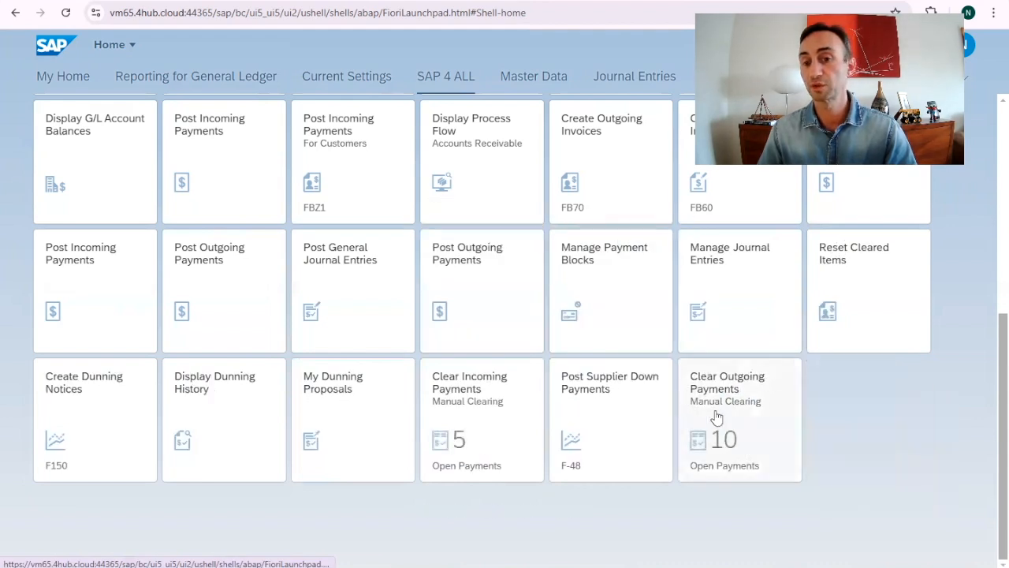
left_click(741, 396)
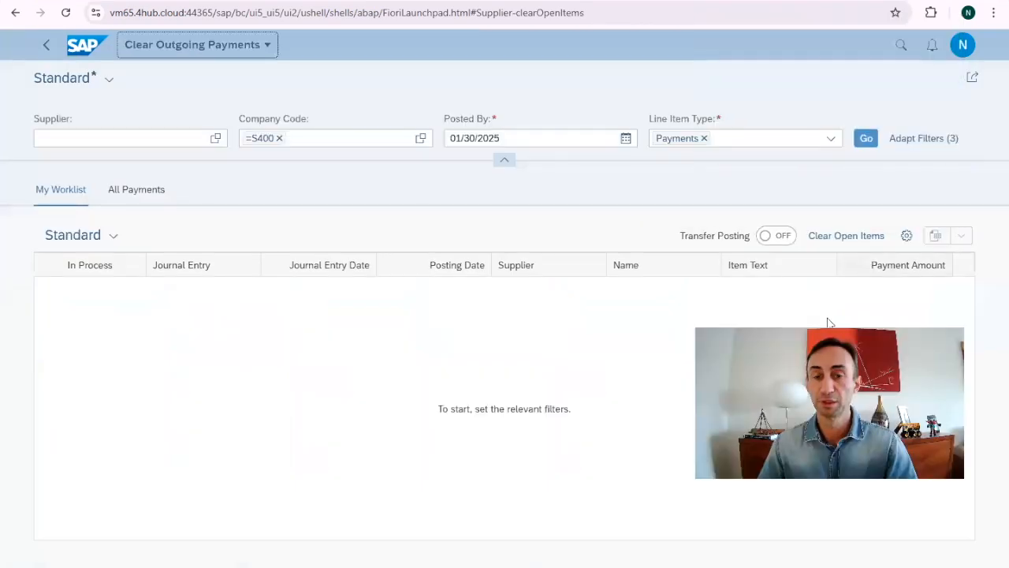
left_click(703, 138)
left_click(832, 146)
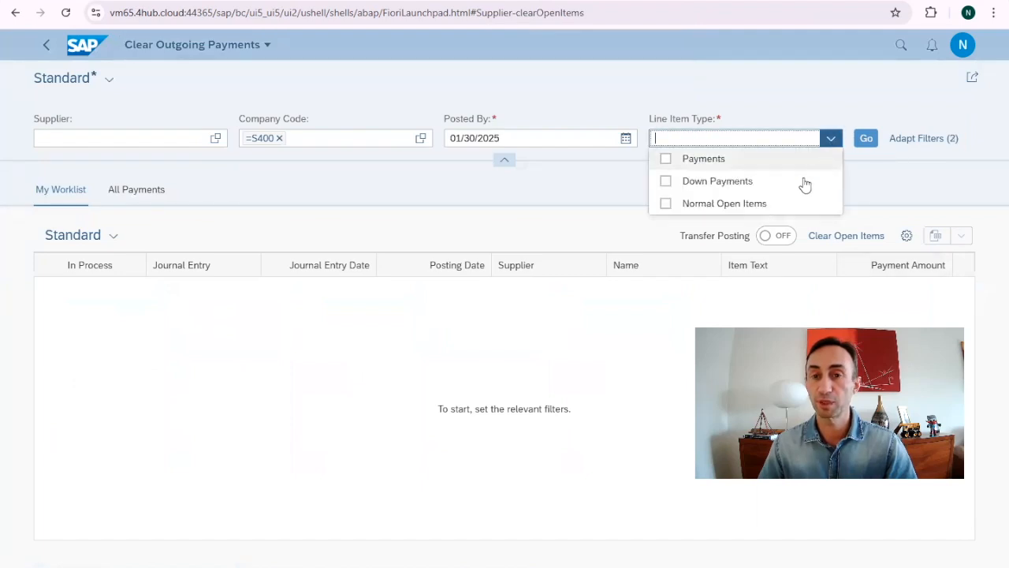
left_click(667, 184)
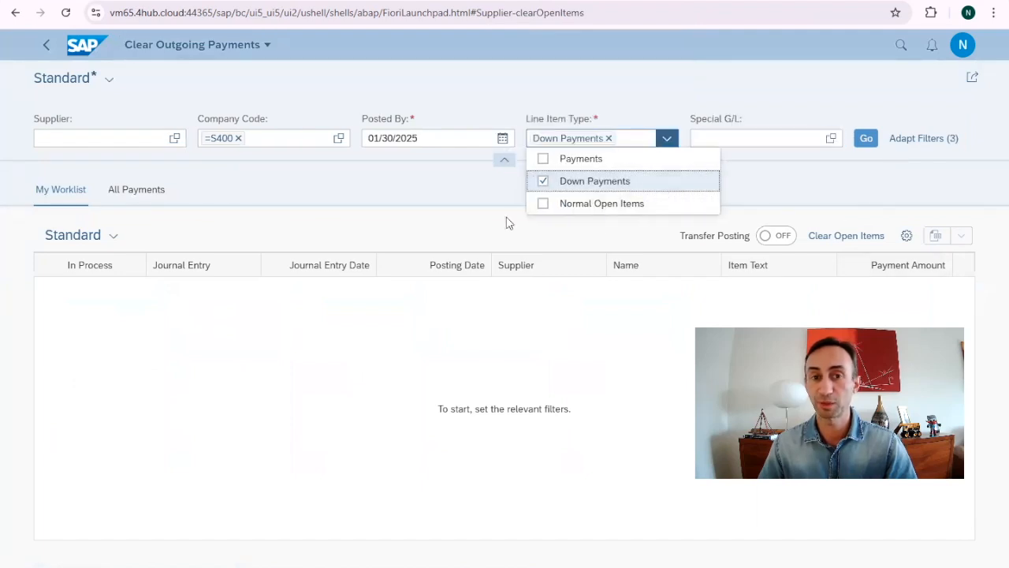
- Filter the worklist by the SAP 4 ALL supplier in company code S400 and load its open down payments
left_click(82, 139)
type("1000")
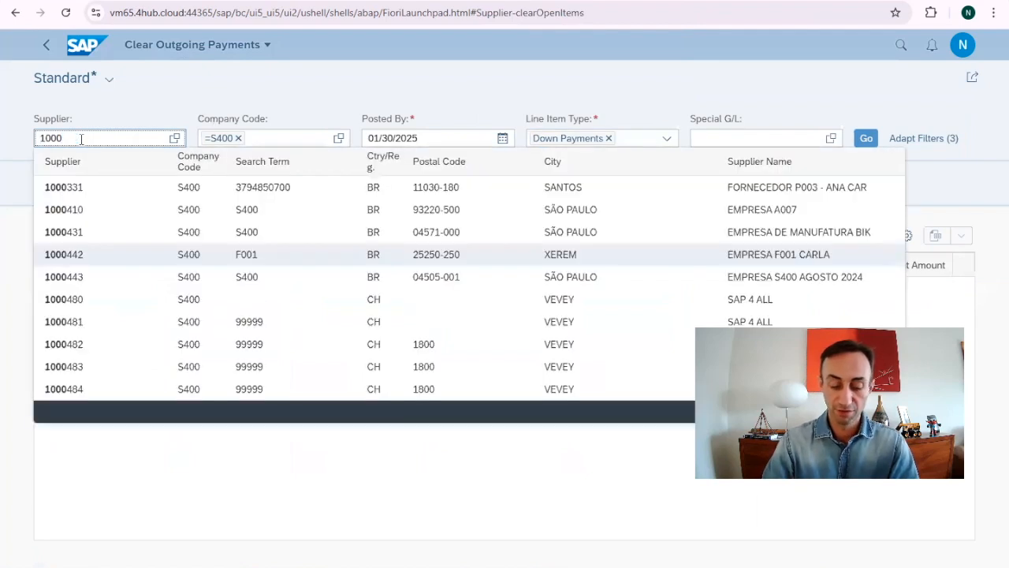
type("4")
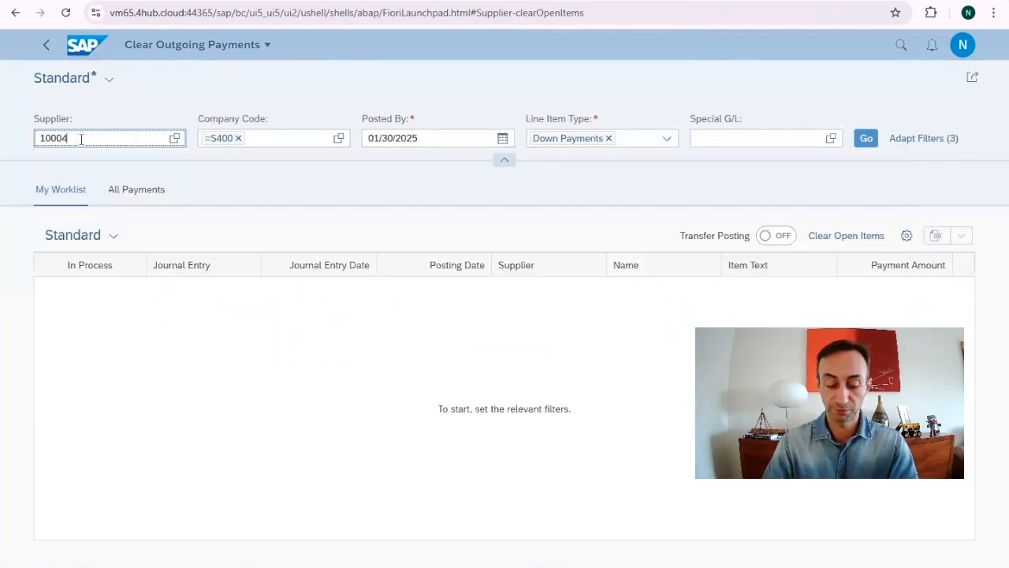
type("97")
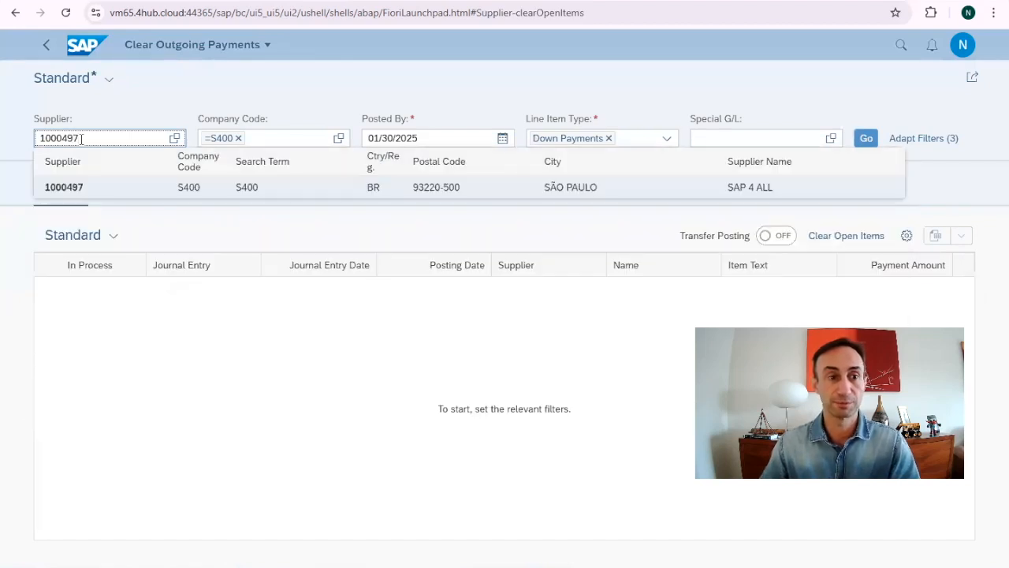
left_click(72, 189)
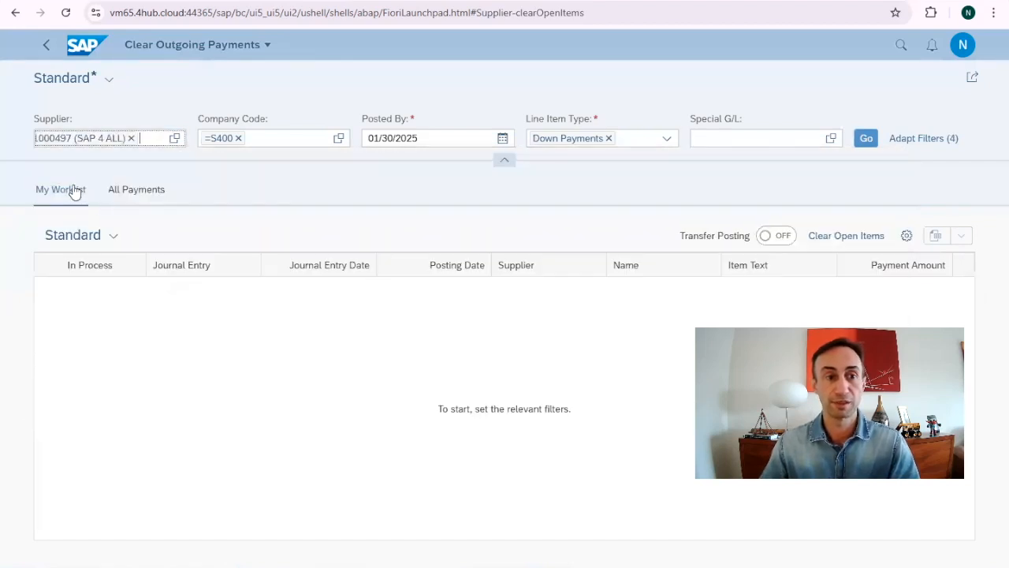
left_click(865, 139)
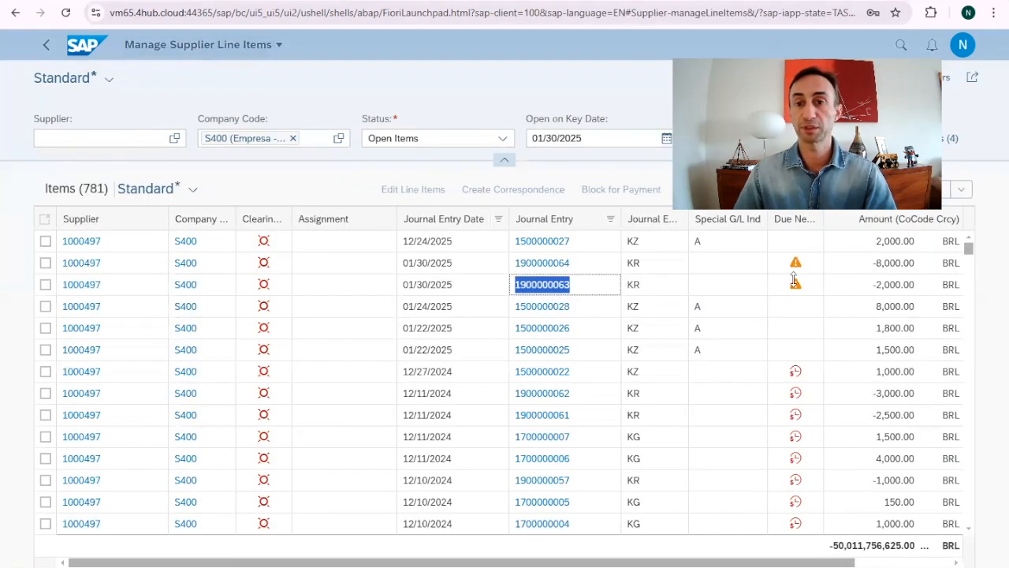
left_click(867, 140)
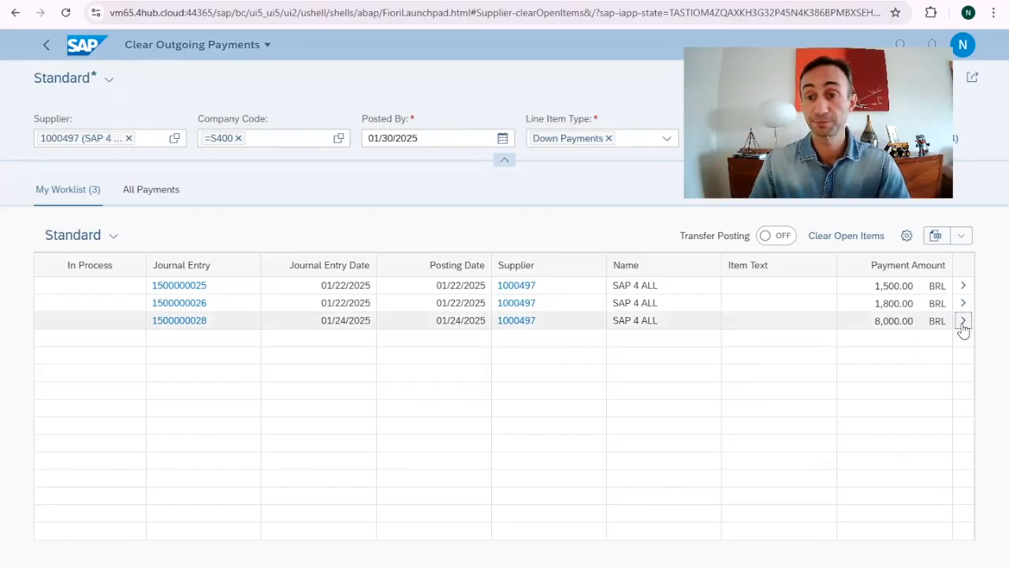
left_click(963, 322)
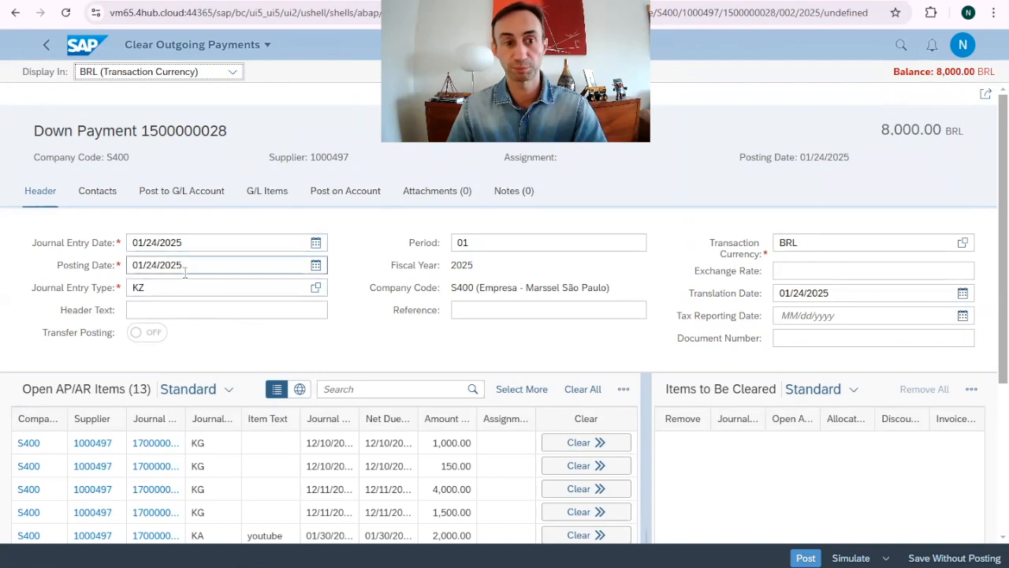
scroll(867, 248, "down", 1)
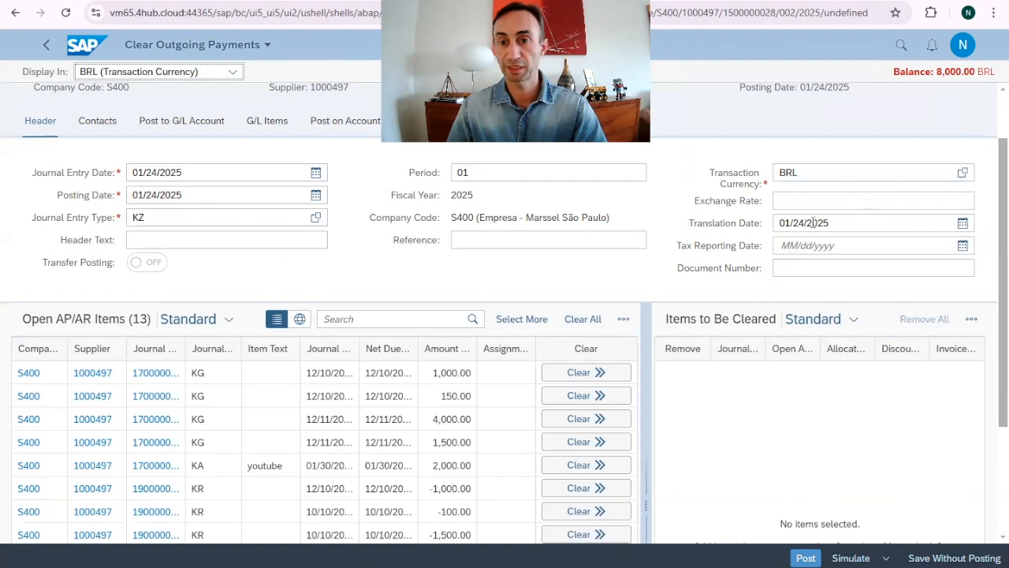
scroll(737, 332, "up", 1)
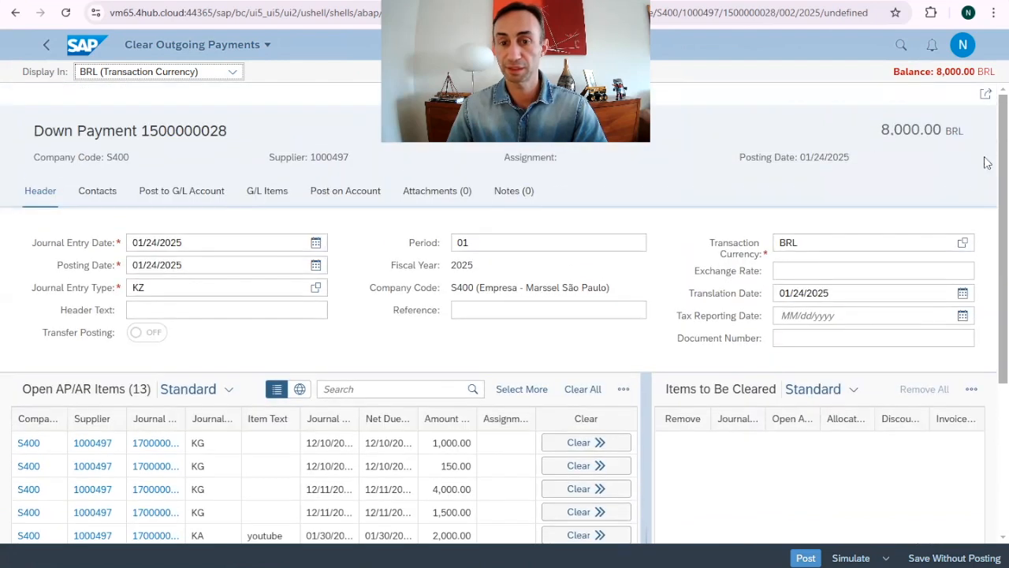
scroll(212, 335, "down", 3)
scroll(213, 339, "down", 1)
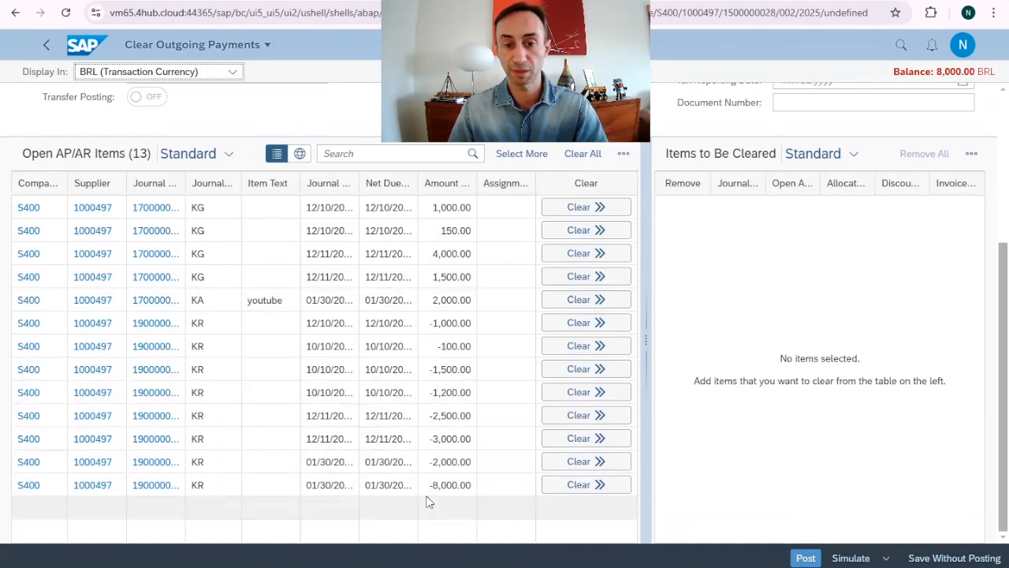
left_click(584, 486)
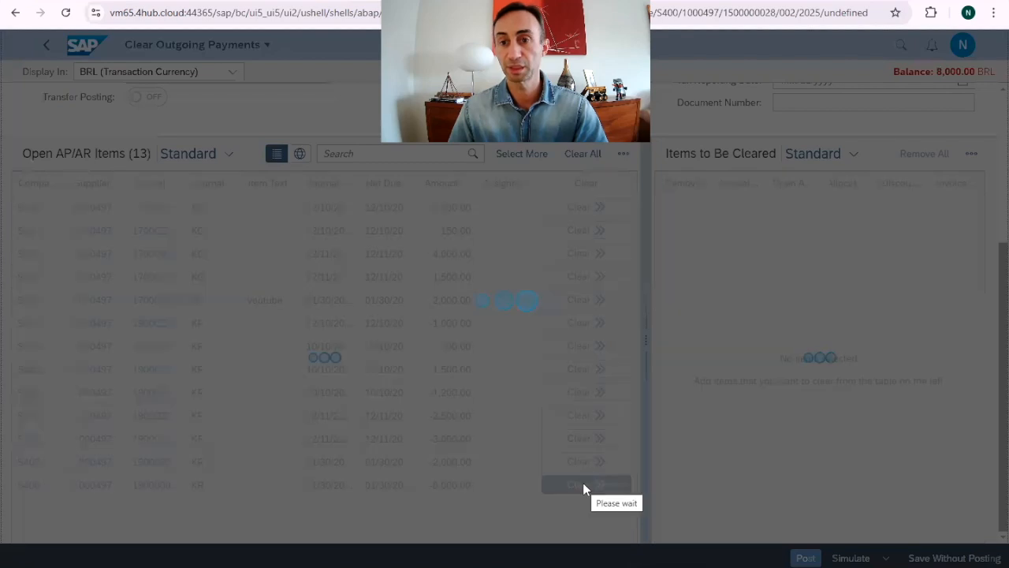
scroll(939, 178, "up", 3)
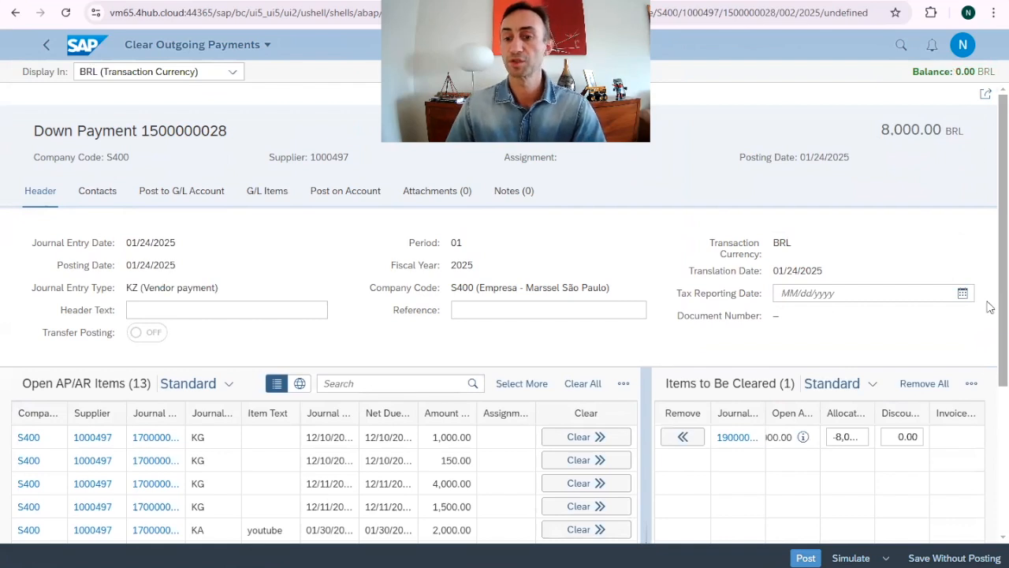
left_click(847, 557)
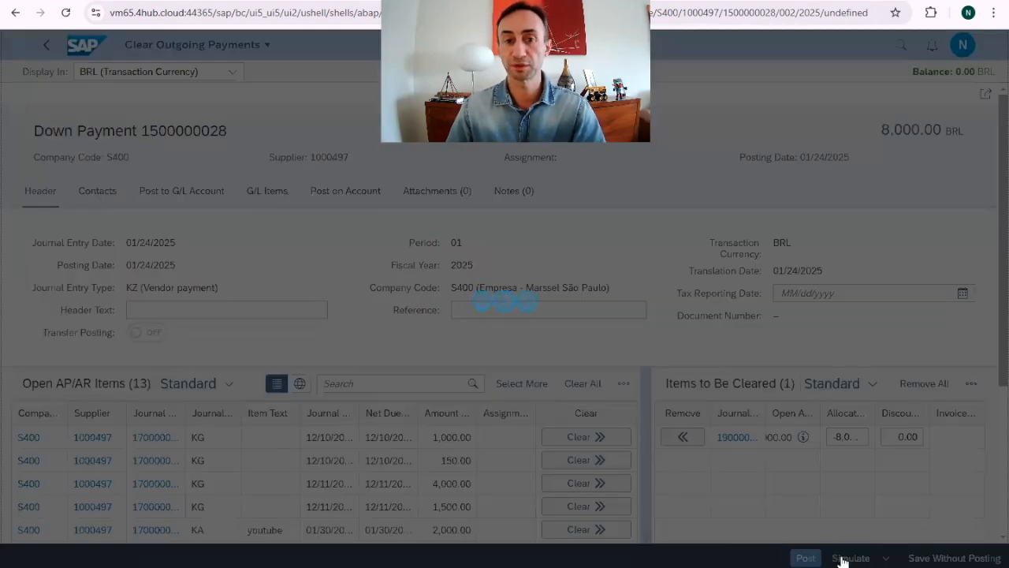
scroll(595, 399, "down", 1)
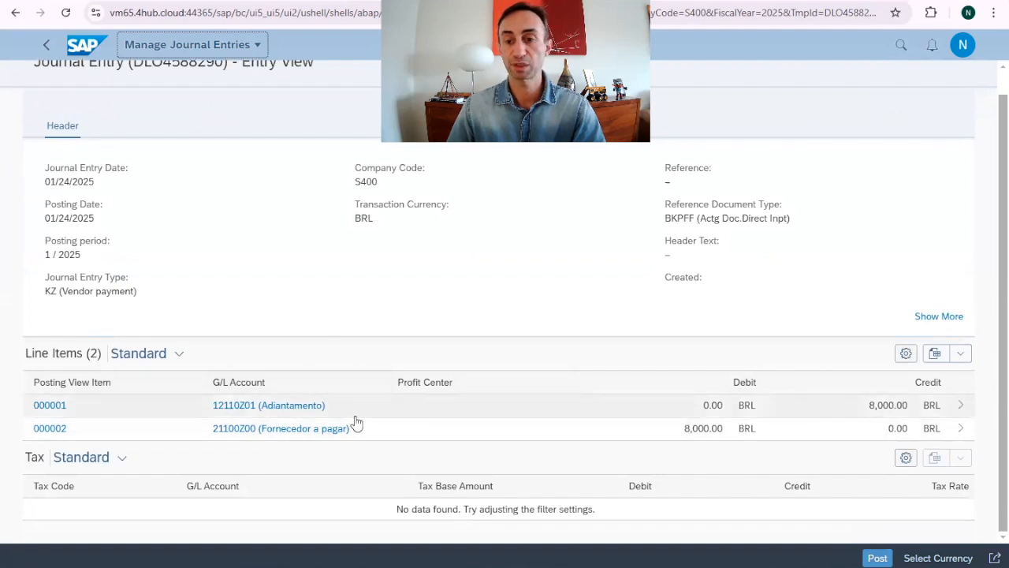
scroll(635, 331, "up", 1)
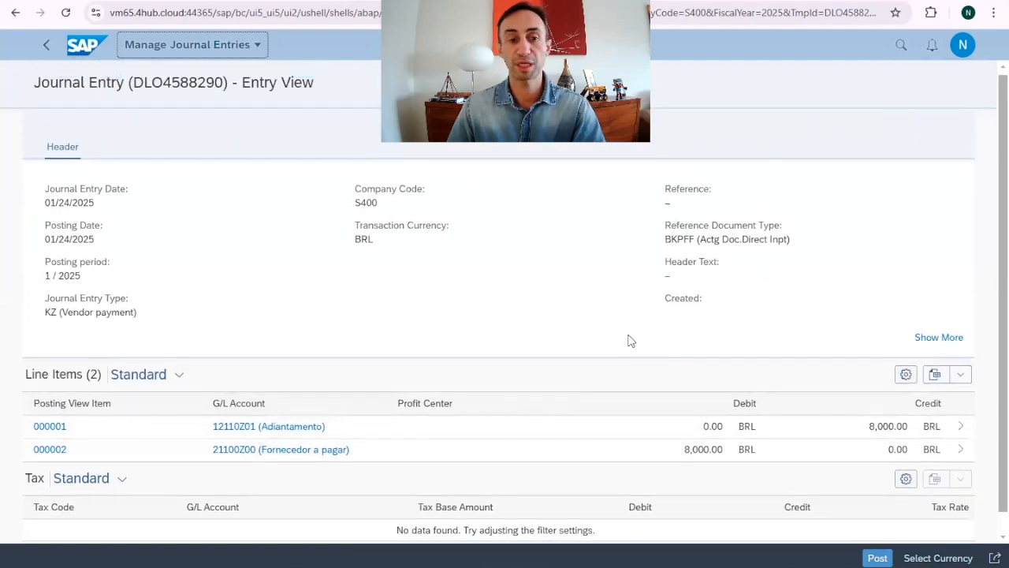
scroll(629, 343, "down", 1)
- Post the simulated clearing journal entry and review the posted document's header and line items
left_click(877, 558)
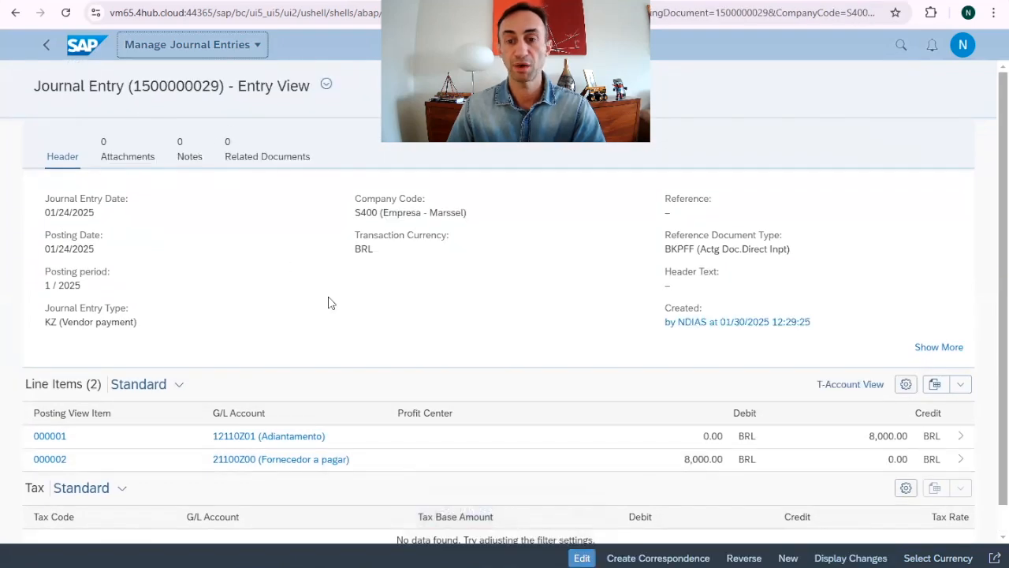
scroll(369, 390, "down", 1)
scroll(371, 392, "up", 1)
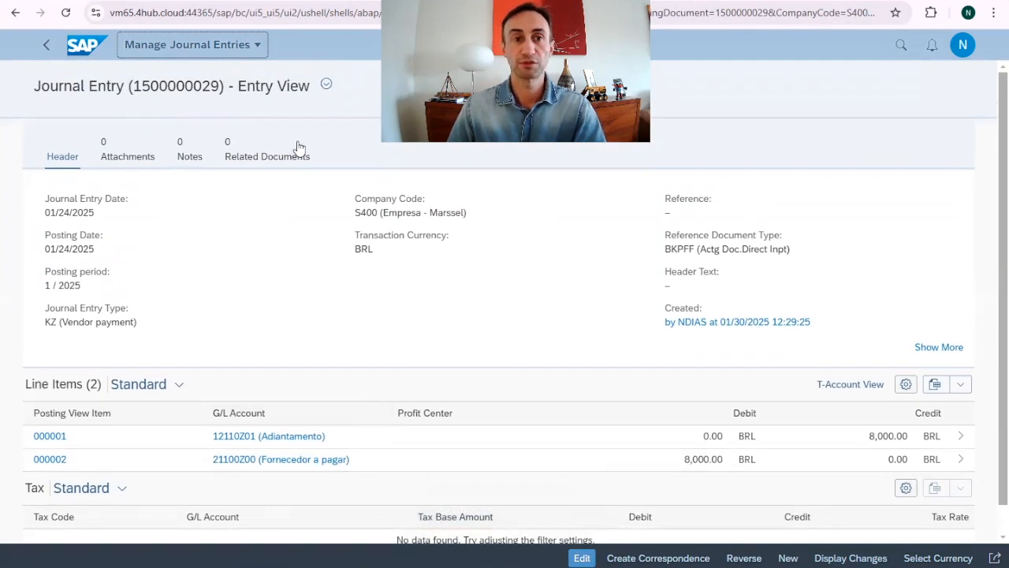
- Switch to Manage Supplier Line Items and refresh the item list for company code S400
left_click(274, 2)
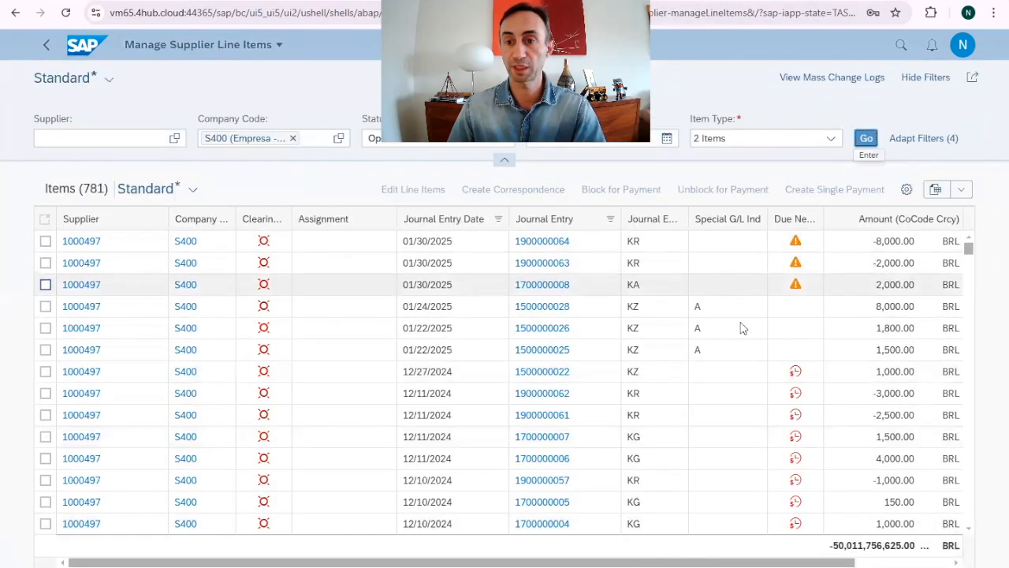
left_click(867, 139)
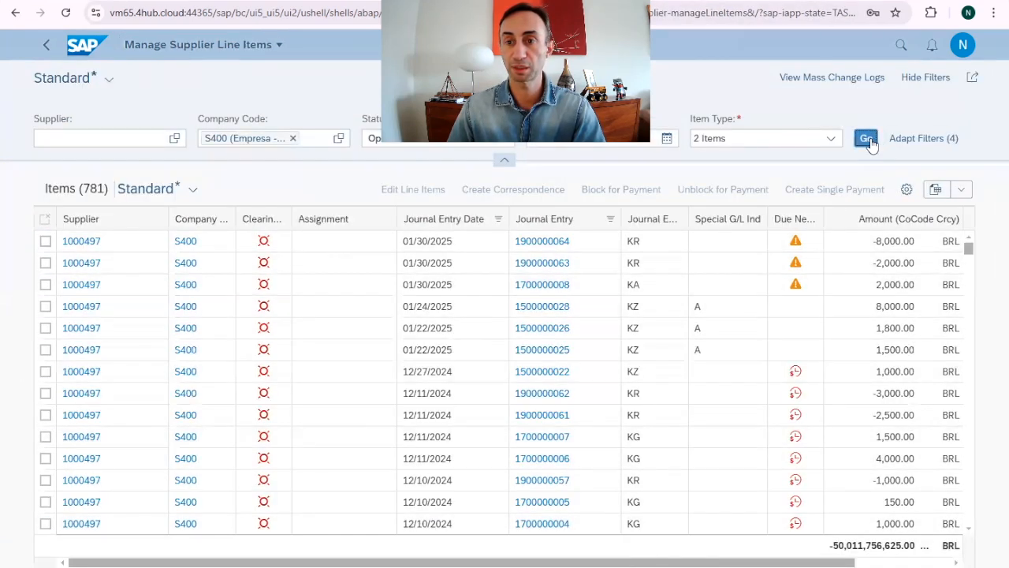